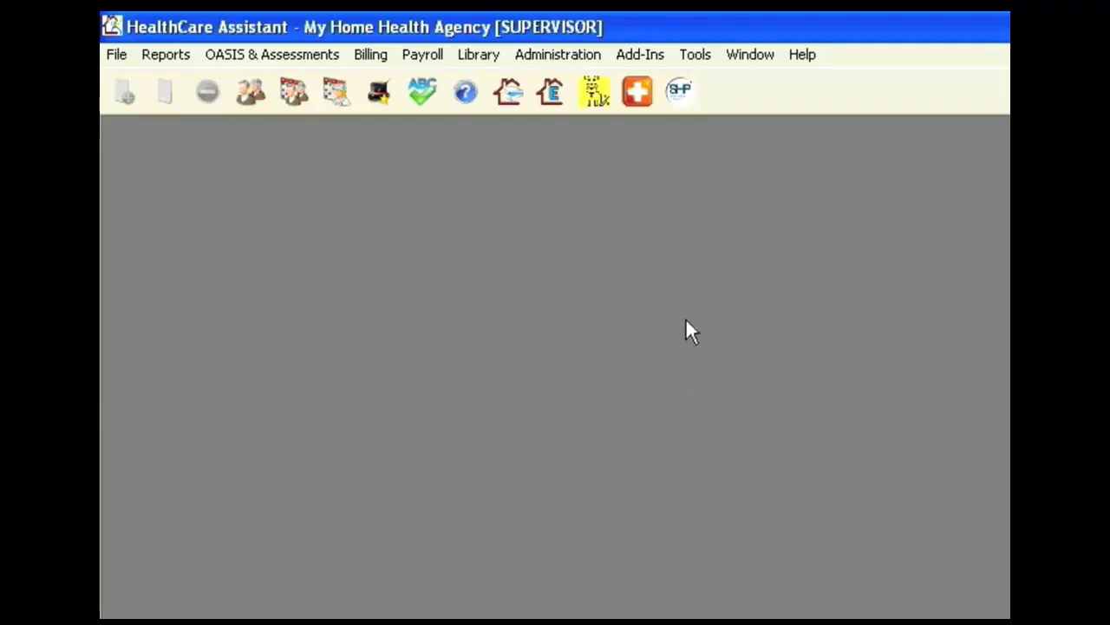
Step: Open the Chart of Accounts library and start a new account with an automatically assigned code
left_click(484, 56)
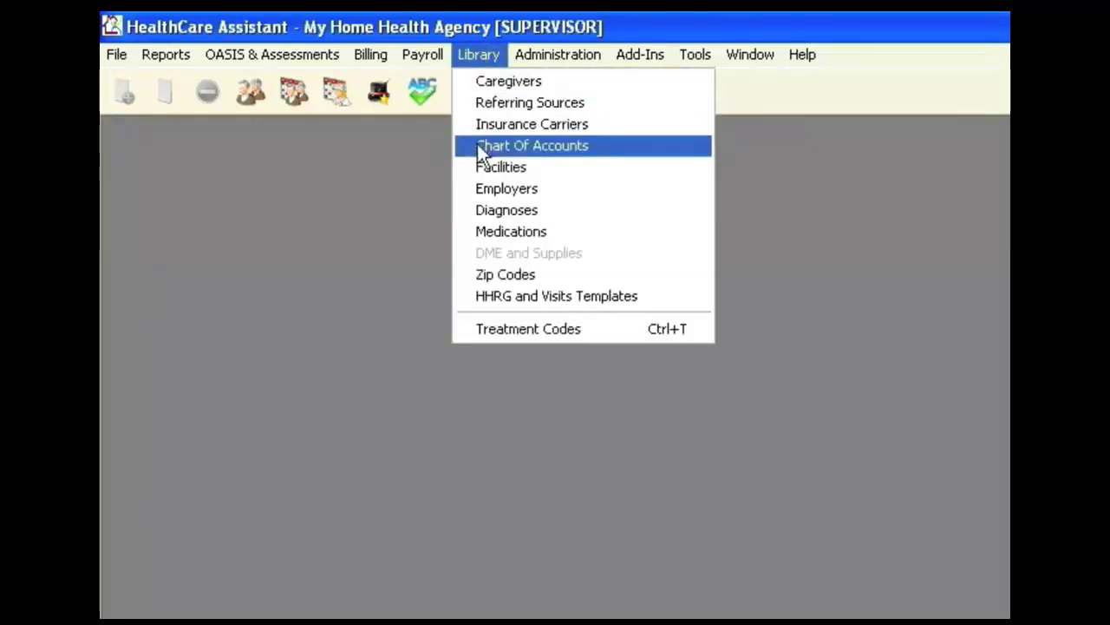
left_click(465, 148)
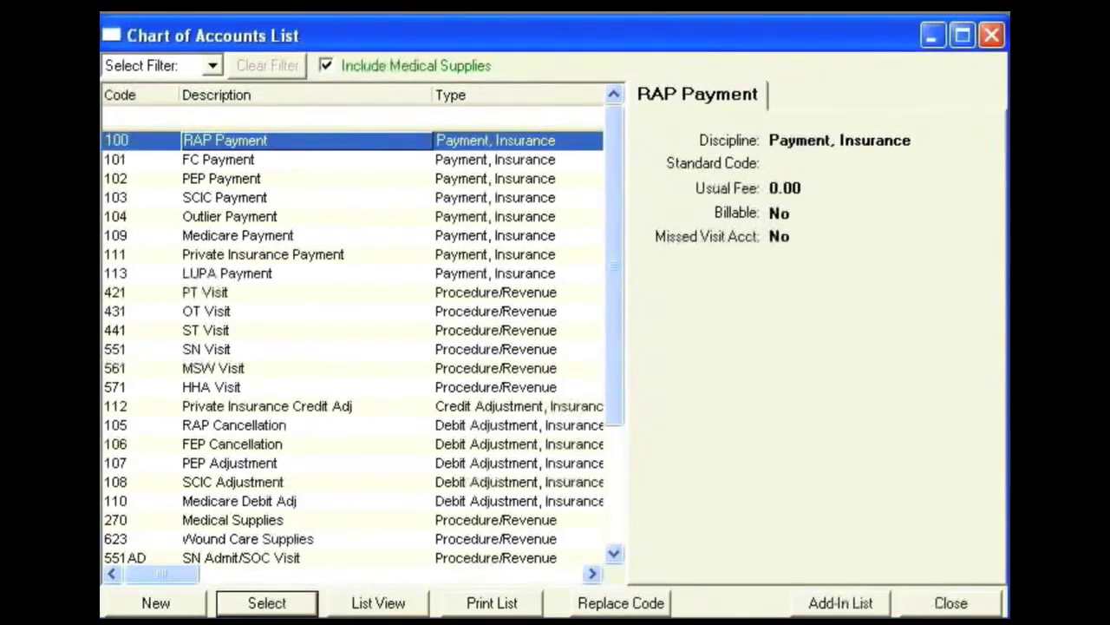
left_click(156, 603)
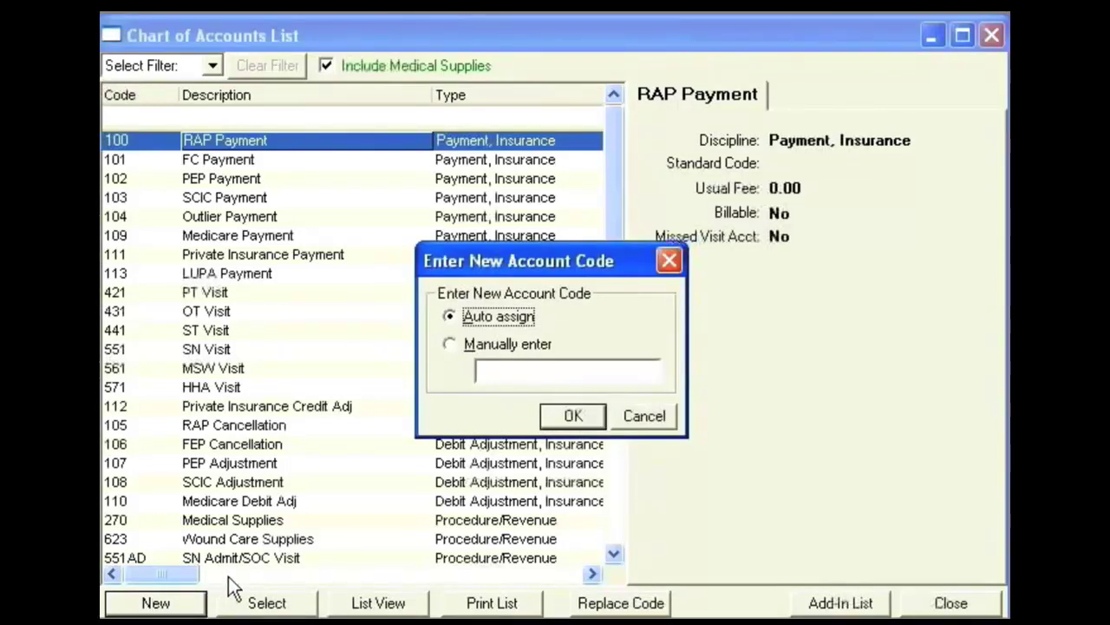
left_click(571, 420)
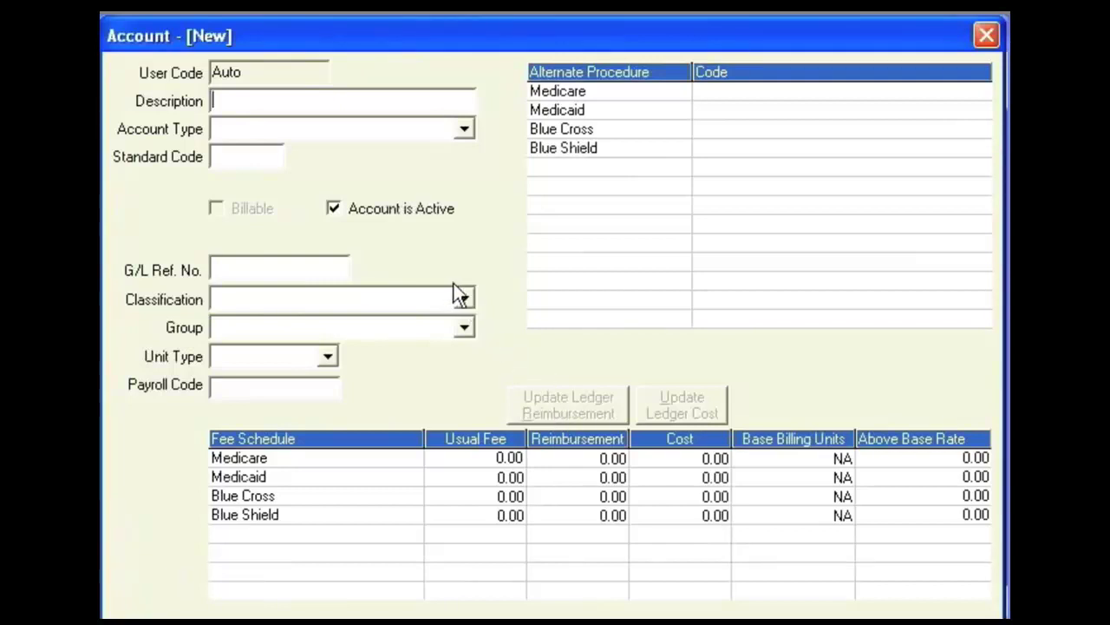
Step: Try the account types Payment, Patient, then Procedure/Revenue and Other Charge Items on the new account to compare their fields
left_click(464, 130)
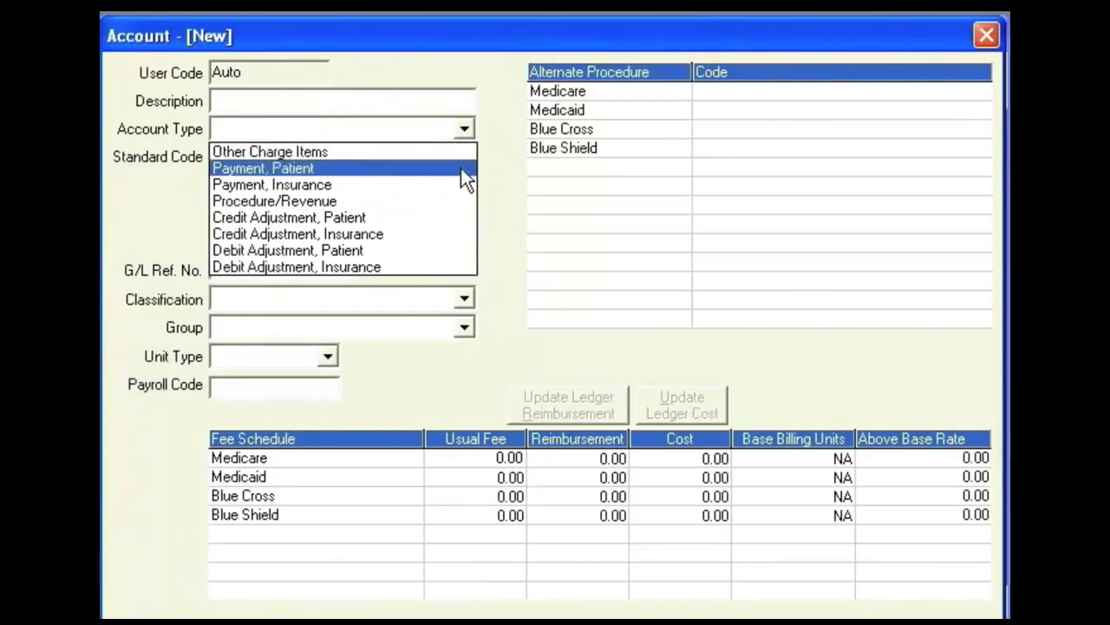
left_click(465, 169)
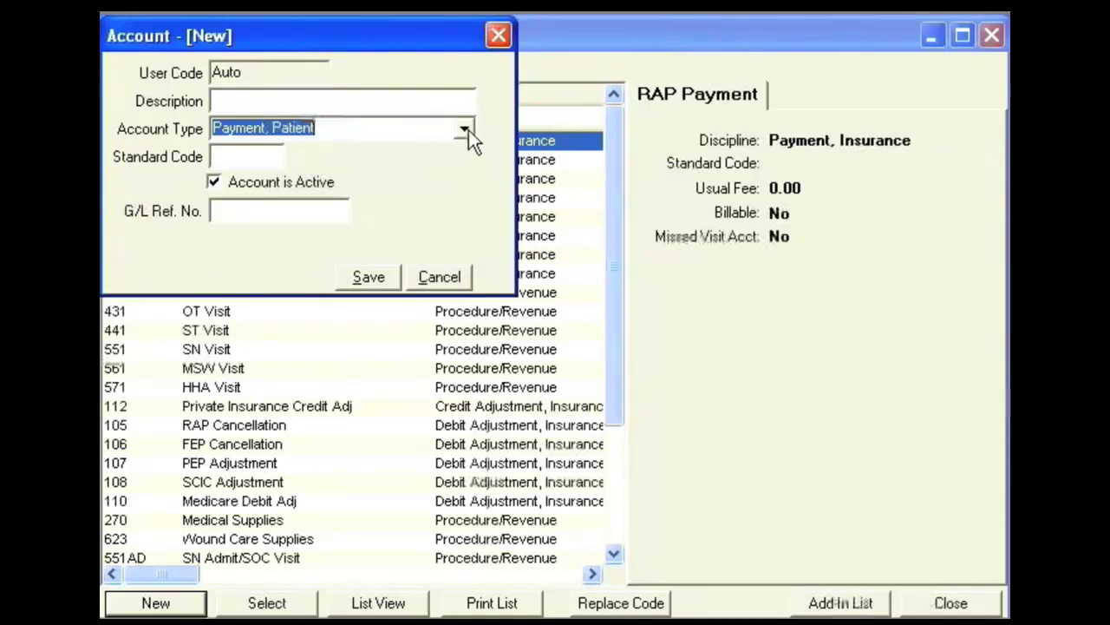
left_click(465, 129)
left_click(442, 200)
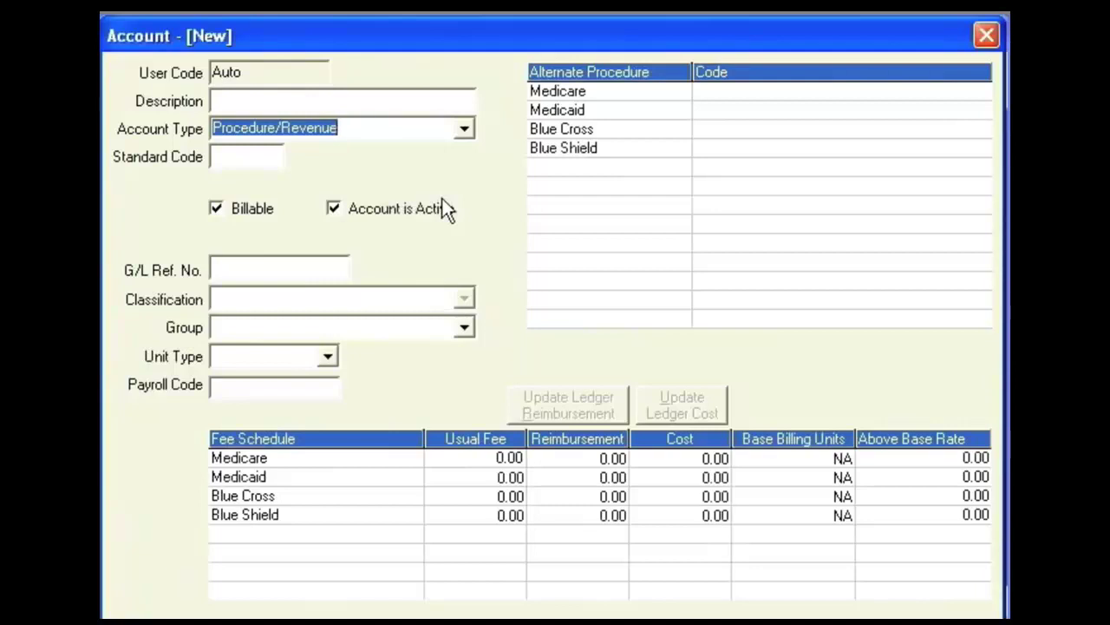
left_click(463, 130)
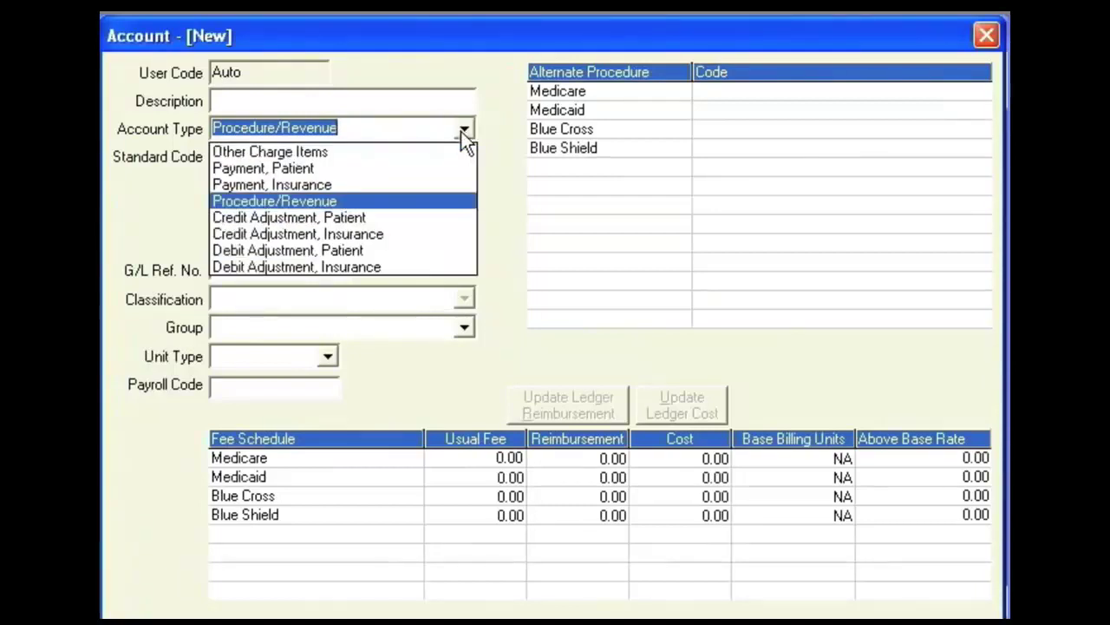
left_click(437, 155)
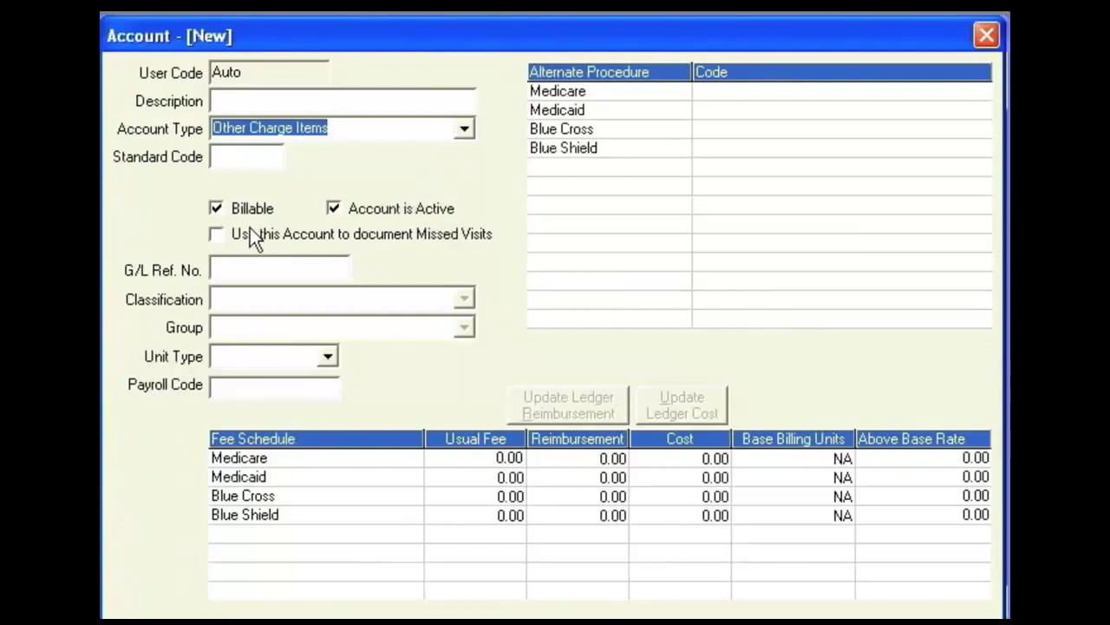
Step: Set the new account's type to Procedure/Revenue, with the description SN Visit and standard code 551
left_click(462, 132)
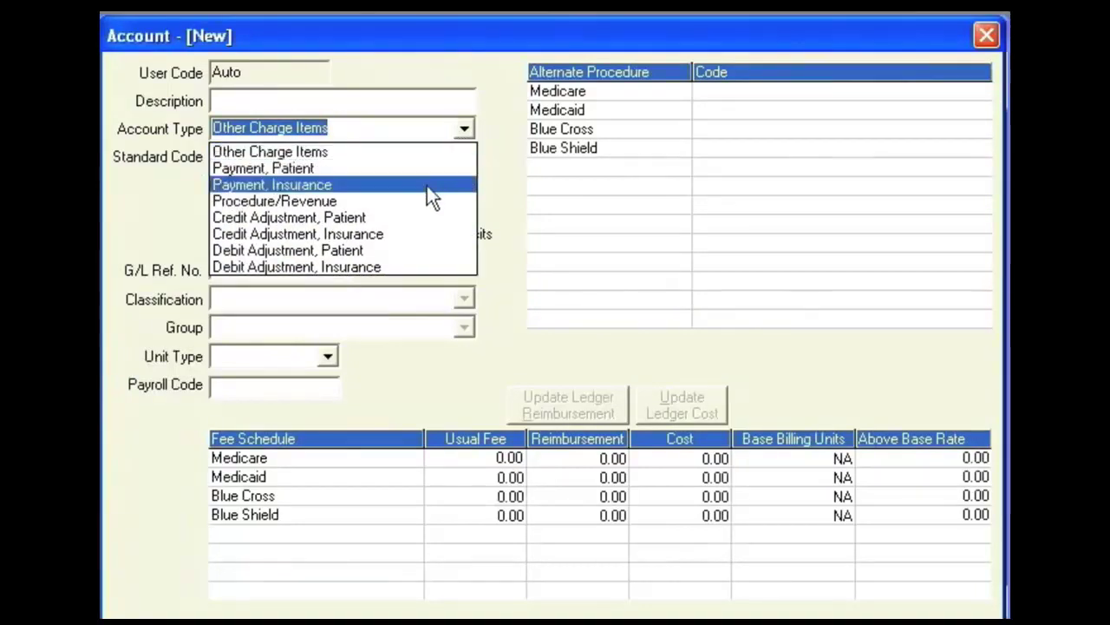
left_click(424, 201)
left_click(360, 101)
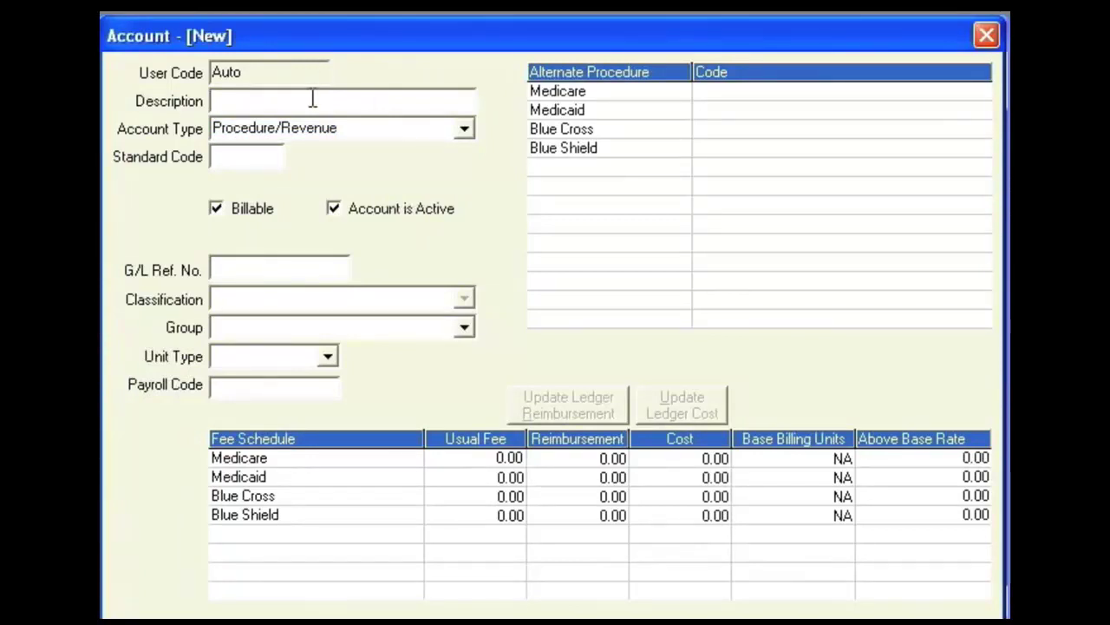
type("SN Visit")
left_click(266, 160)
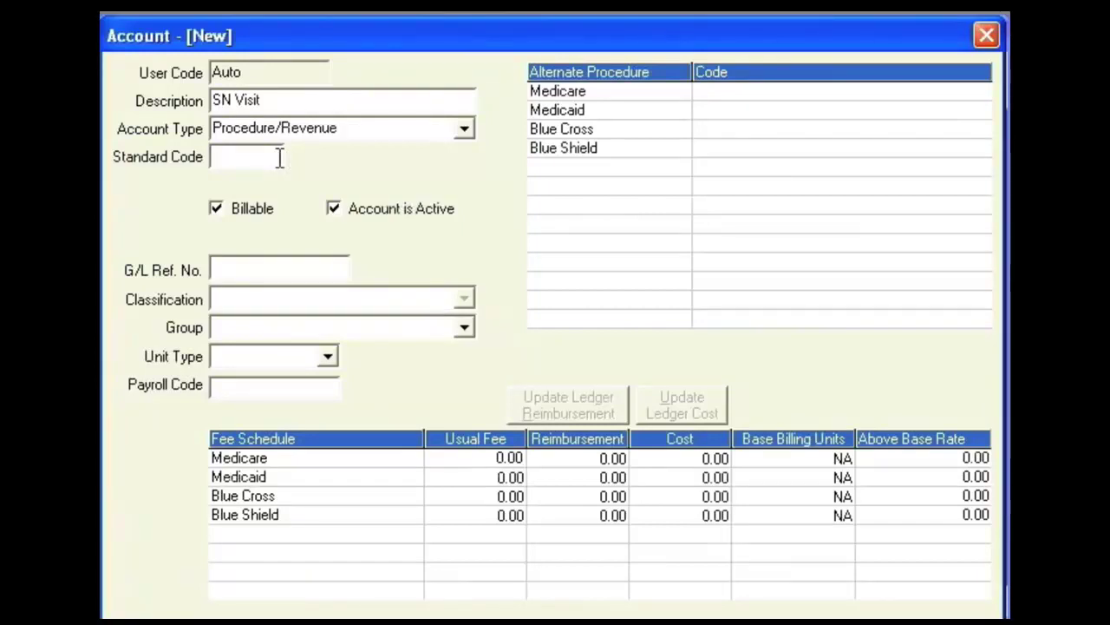
type("551")
key("Tab")
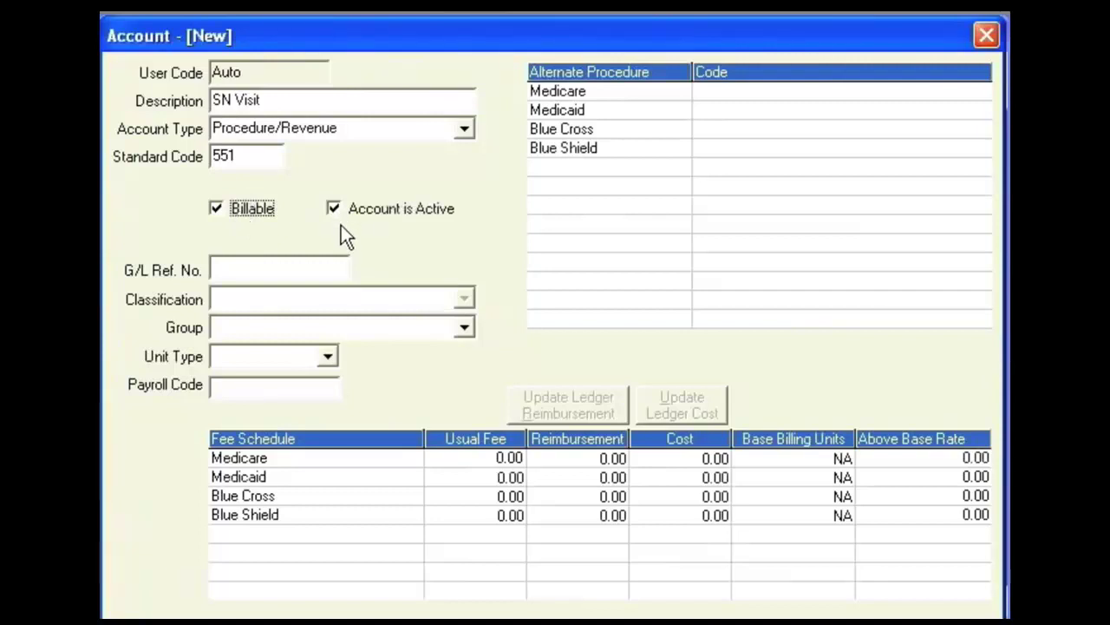
Step: Assign the Skilled Nursing group and Visits unit type to the account, with Medicare alternate procedure code G0154
left_click(464, 328)
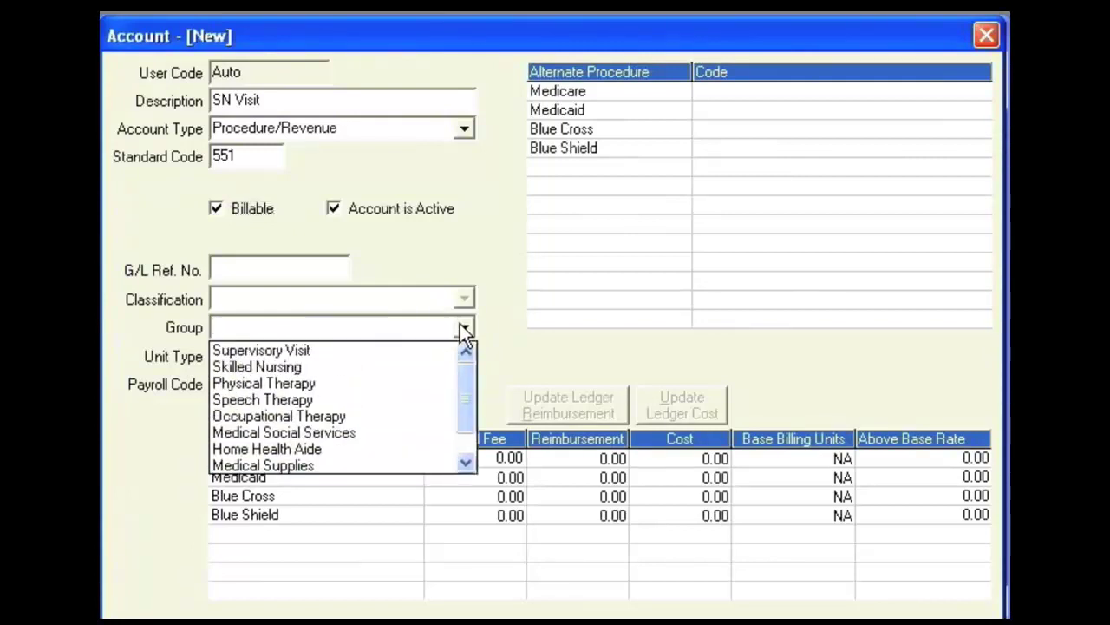
left_click(407, 365)
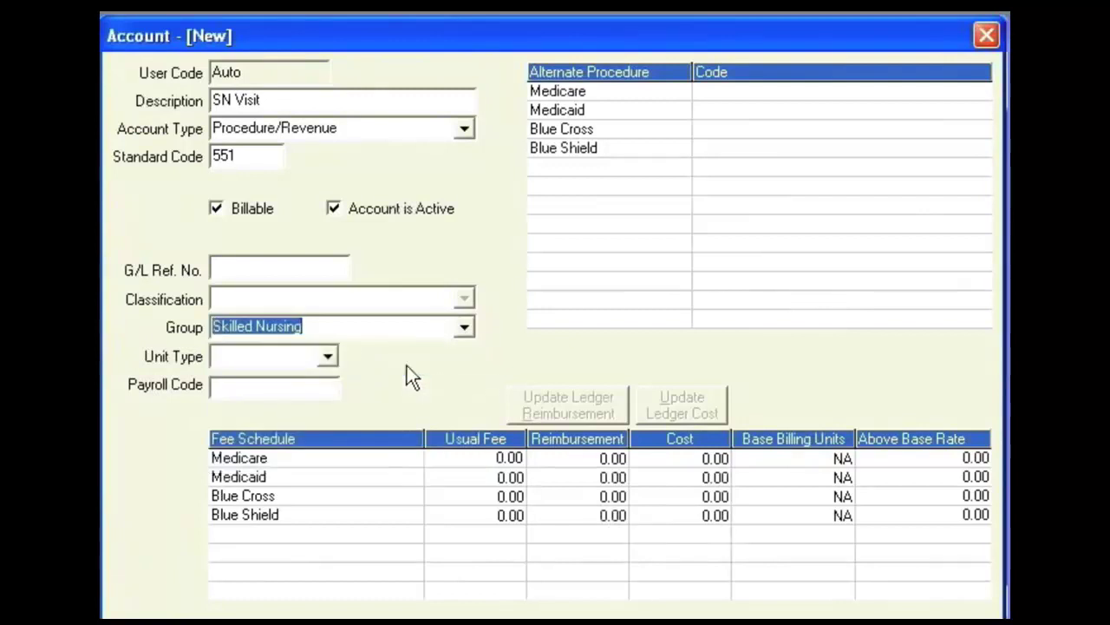
left_click(329, 363)
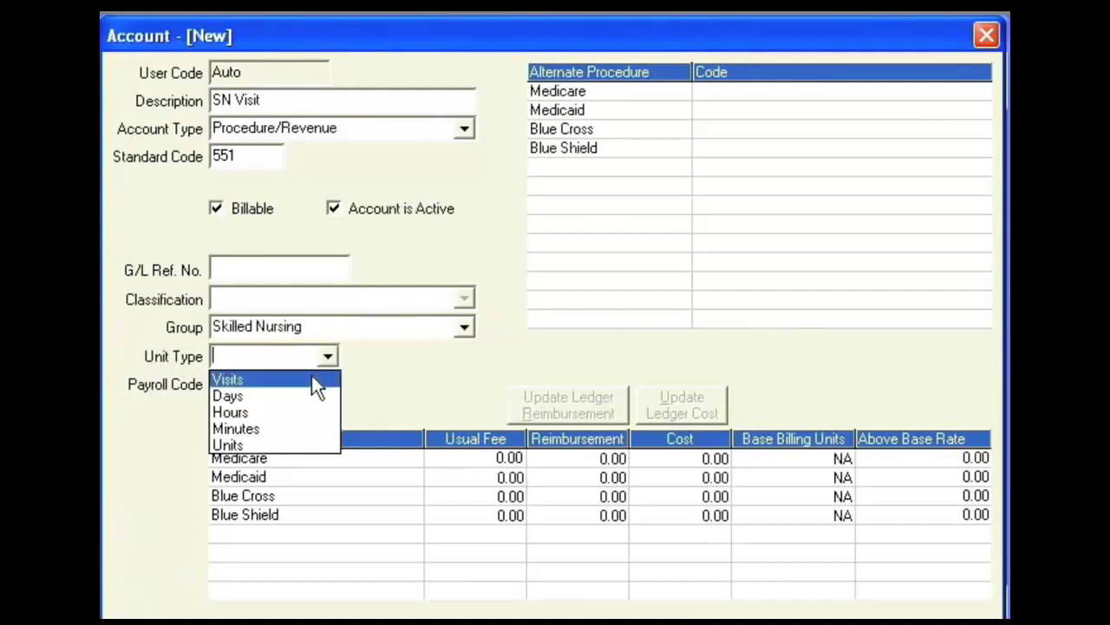
left_click(312, 379)
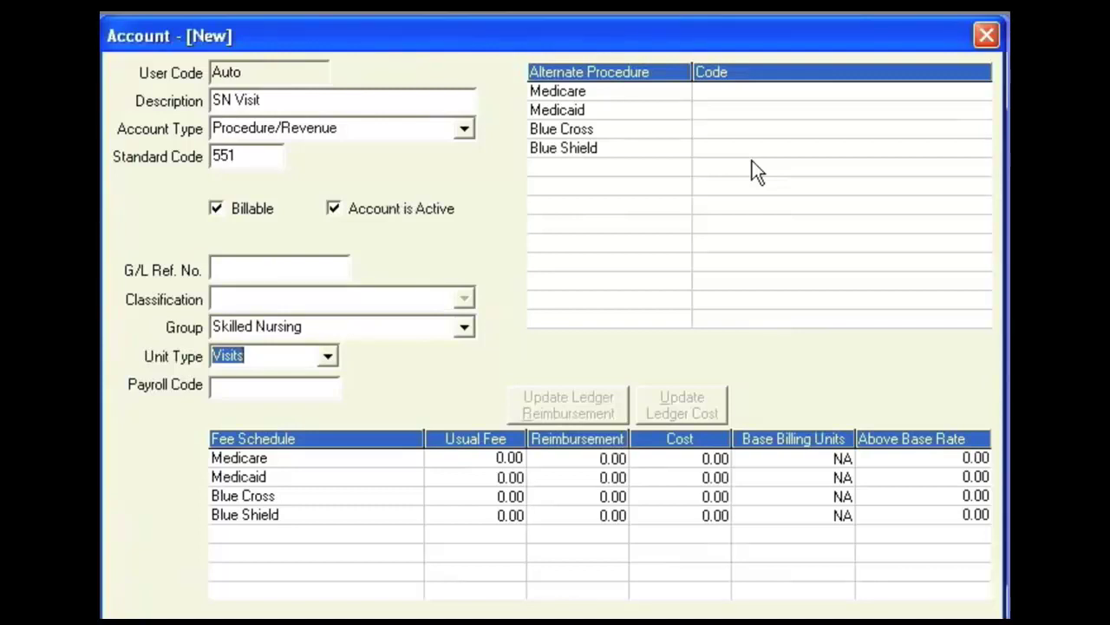
left_click(744, 91)
type("G0154")
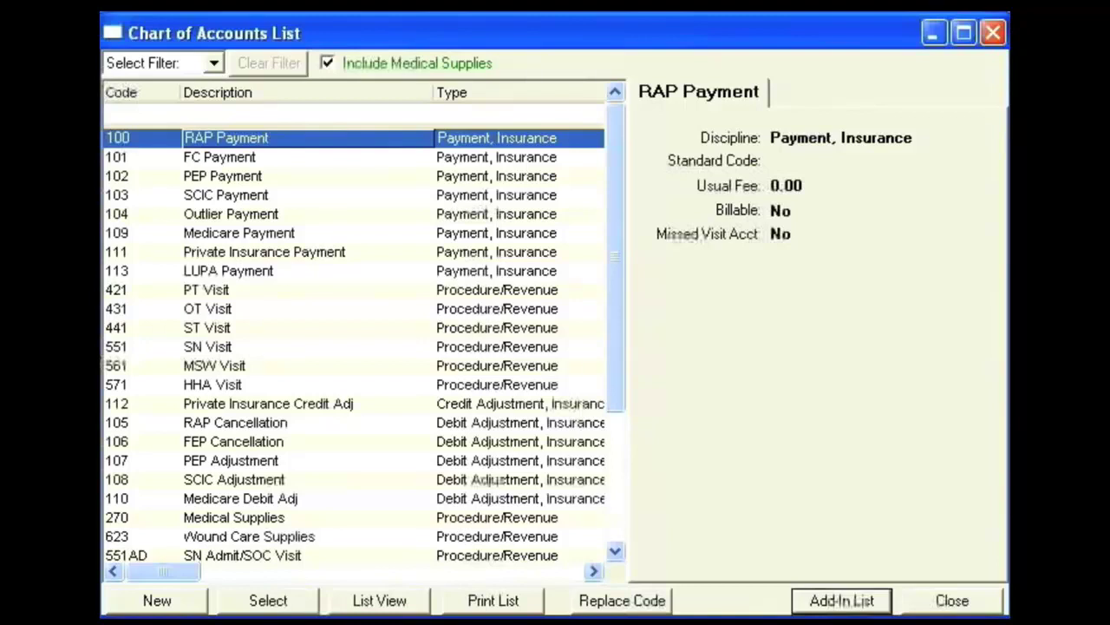
Step: Filter the non-routine medical supply add-in list by "alc" and import A4244 and A4245 as Non-Wound Care (270)
left_click(821, 600)
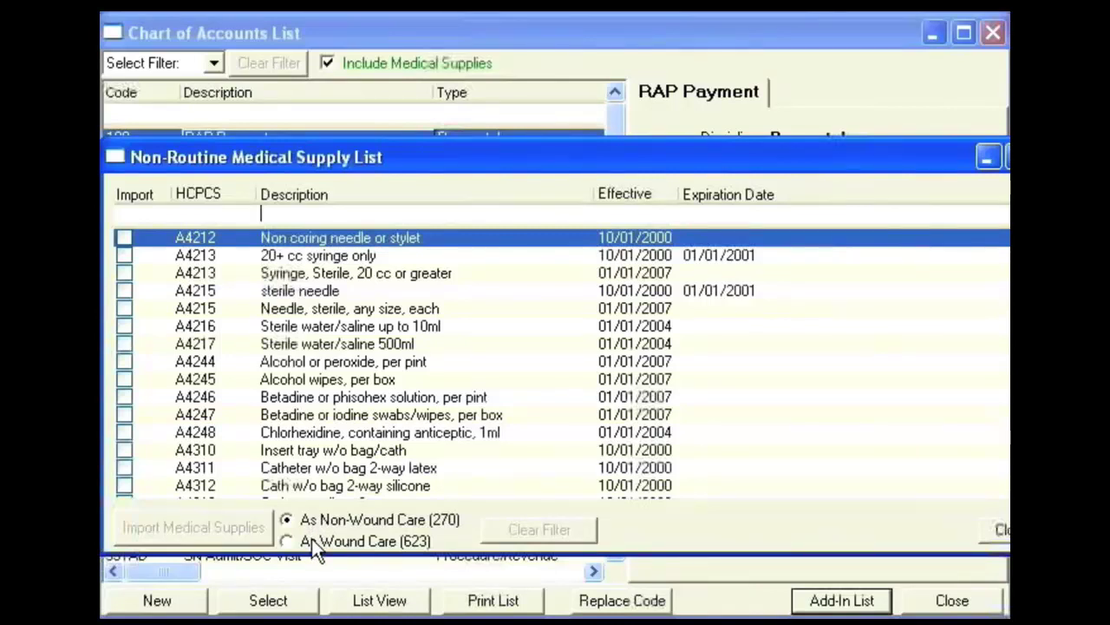
type("alc")
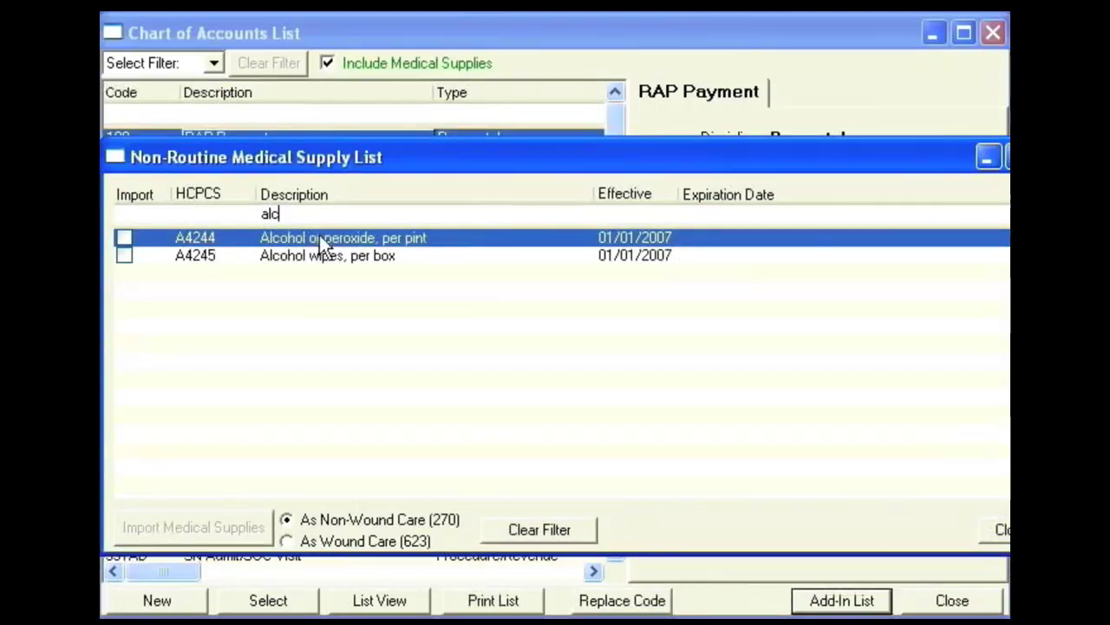
left_click(123, 236)
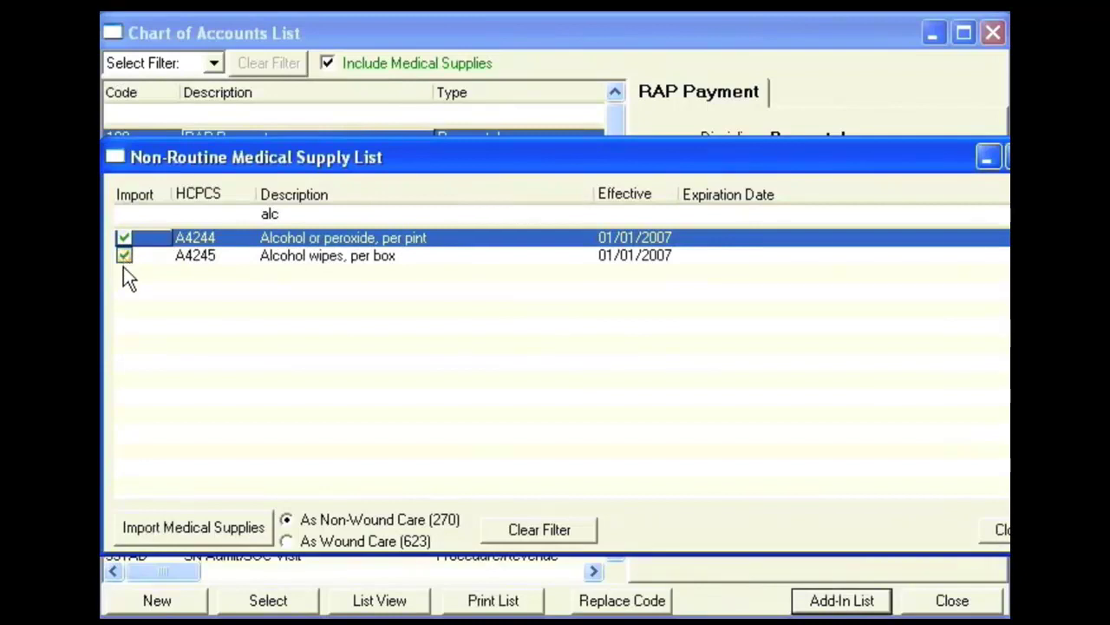
left_click(190, 529)
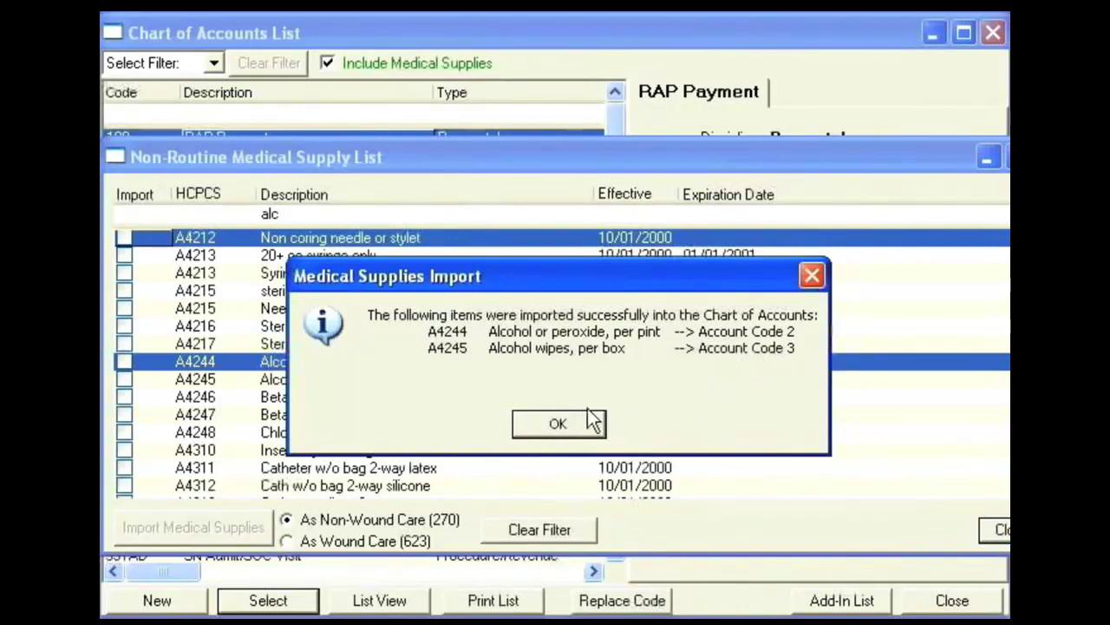
left_click(560, 424)
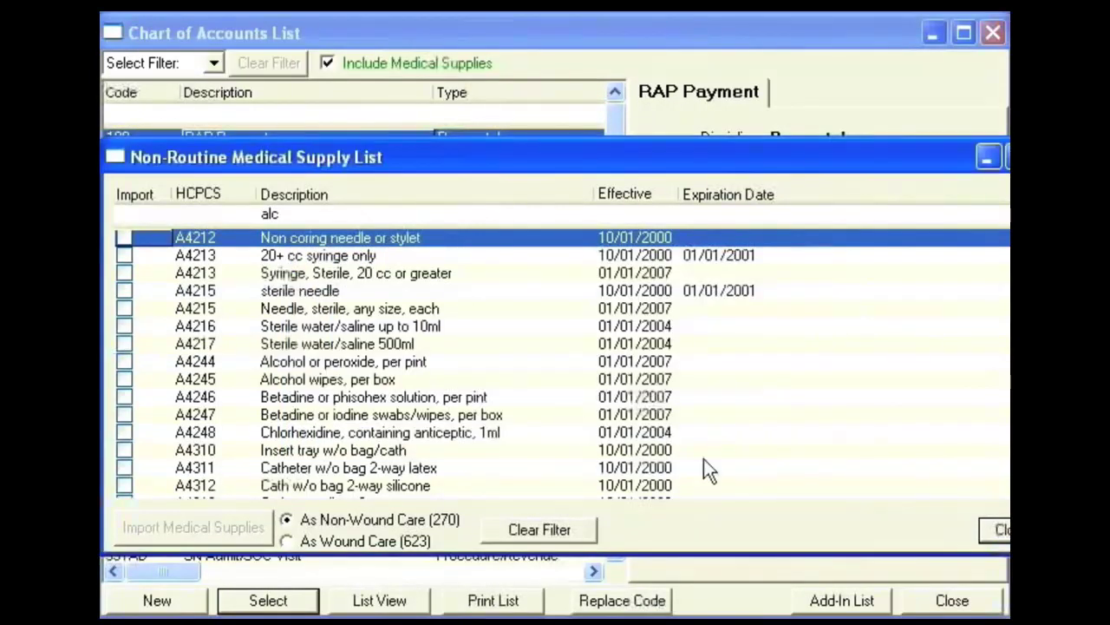
left_click(996, 534)
Step: Set the Medicare usual fee of the "Alcohol wipes, per box" account to 30.00 and fill in its Medicare cost
double_click(298, 537)
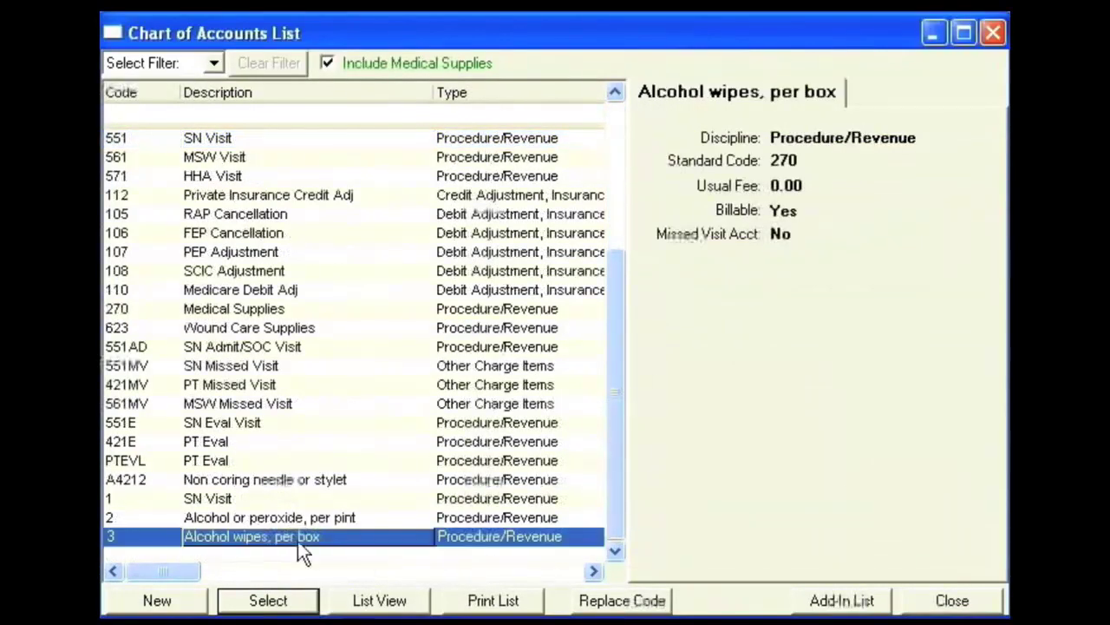
left_click(478, 460)
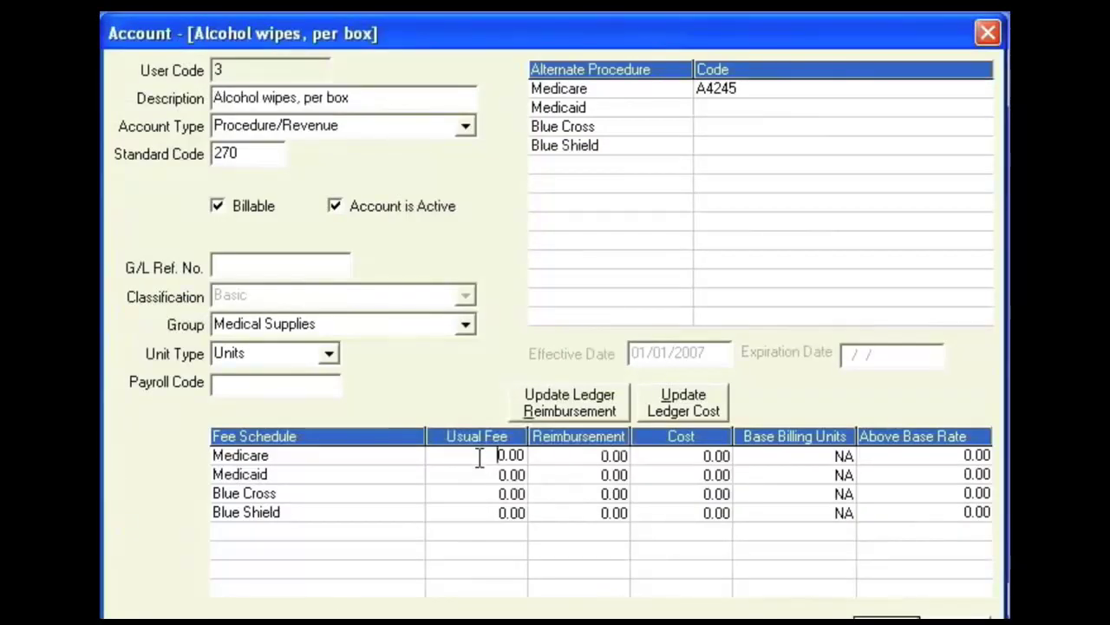
type("3")
left_click(677, 455)
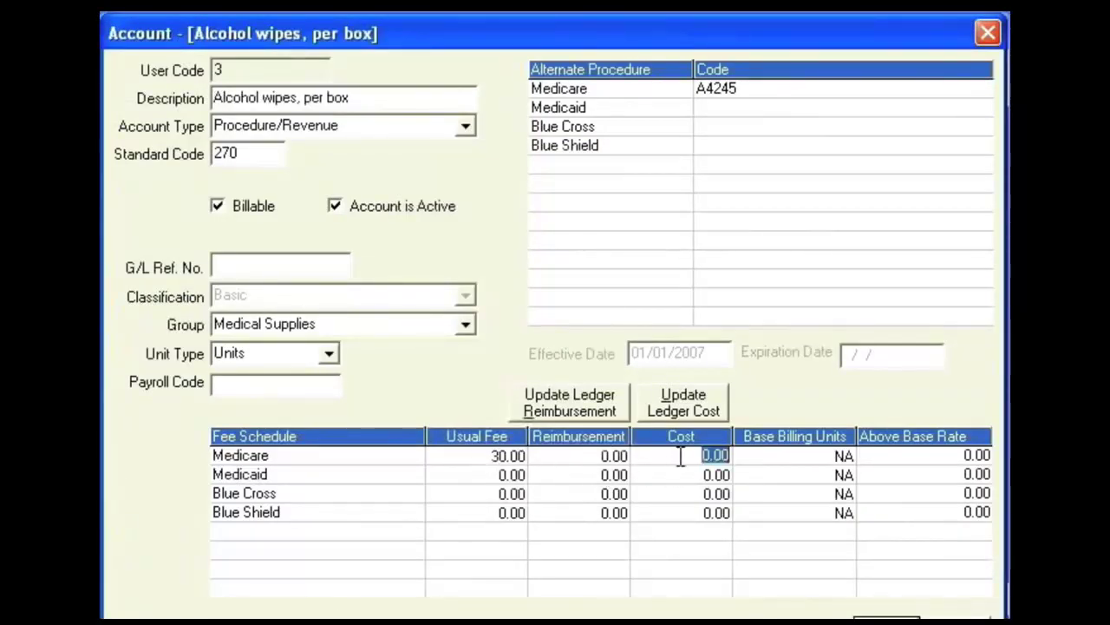
left_click(682, 454)
type("1")
key("Return")
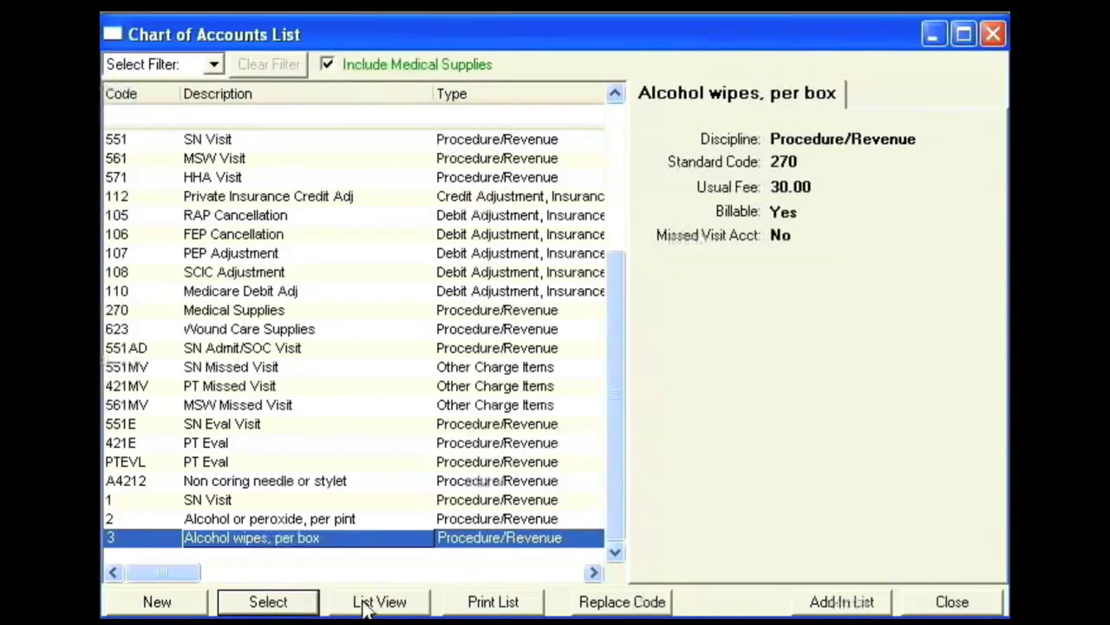
Step: Replace the account code of the SN Visit account with code 1 by SNV
left_click(280, 503)
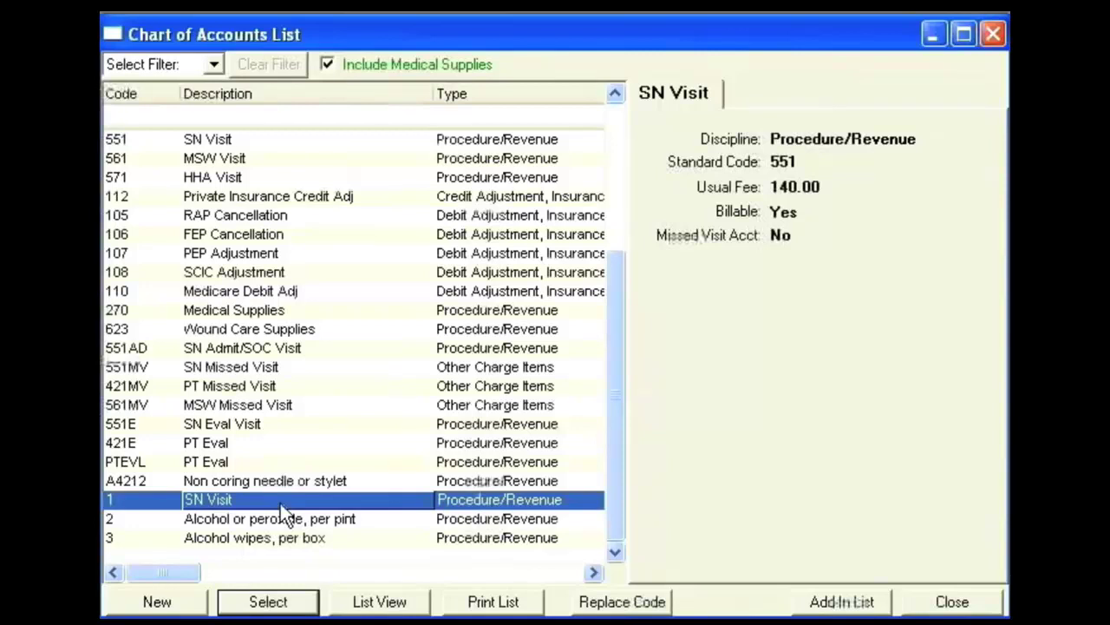
left_click(616, 602)
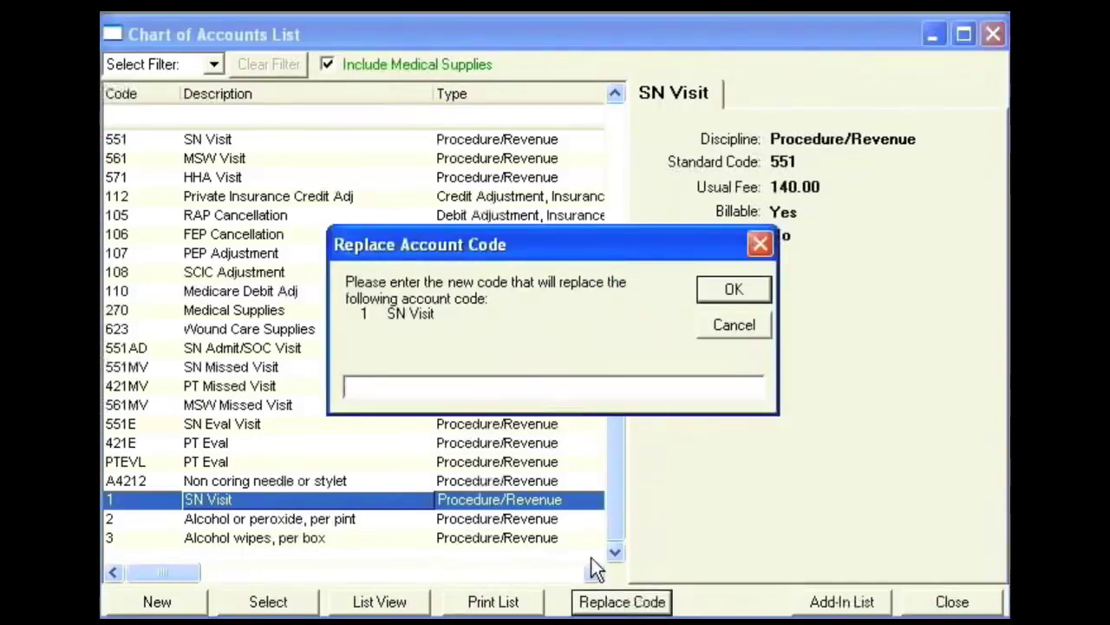
type("S")
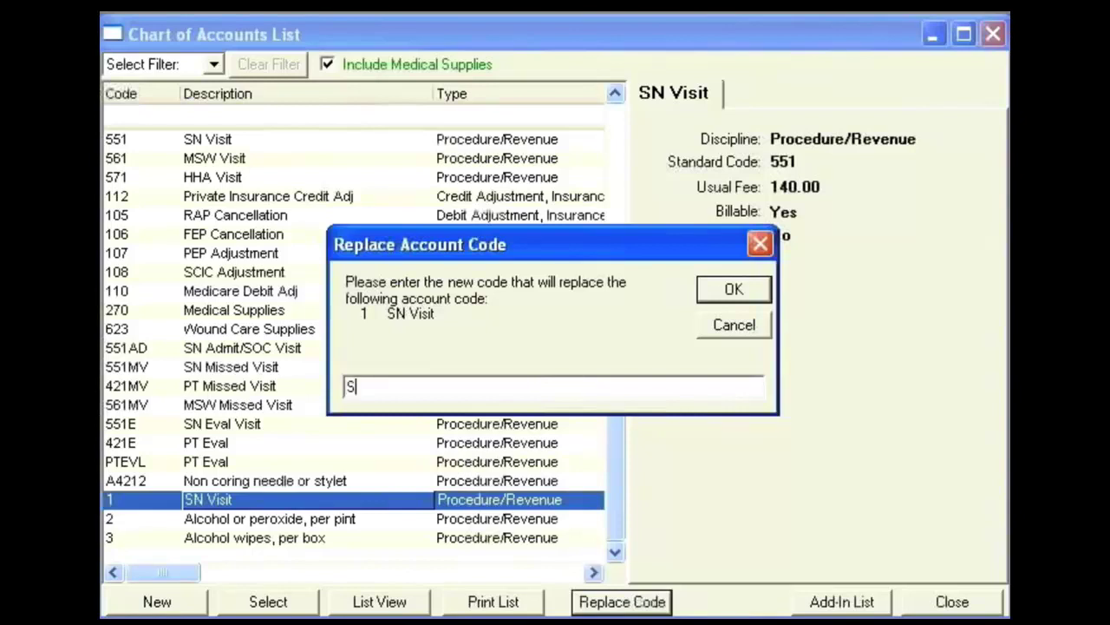
type("NV")
left_click(727, 294)
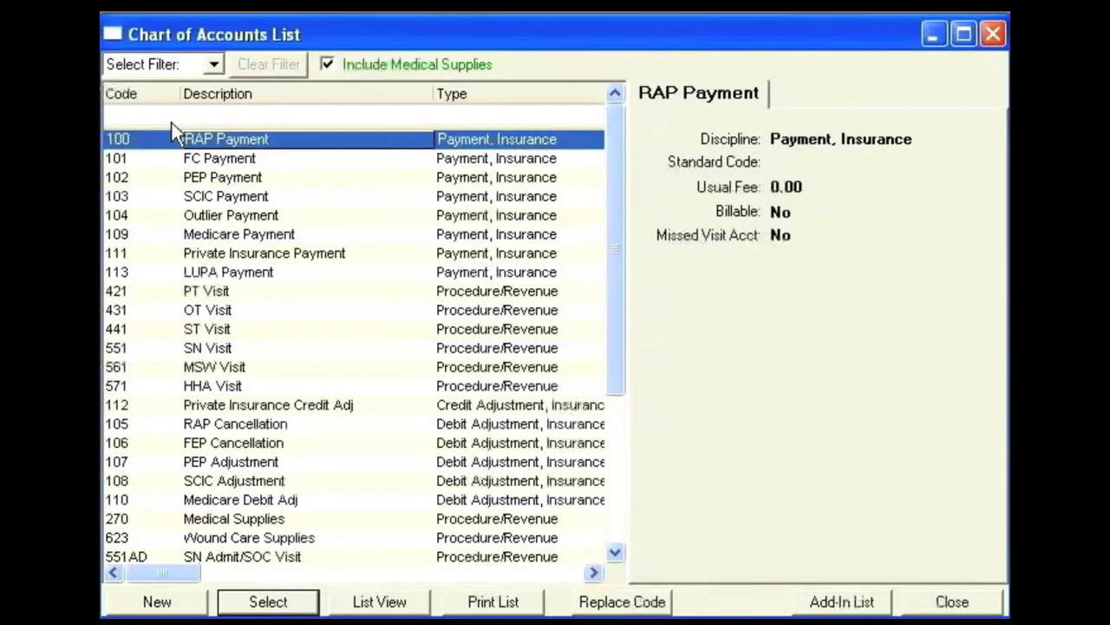
Step: Look up the account code snv in the chart of accounts, clear the filter and close the list
left_click(170, 117)
type("snv")
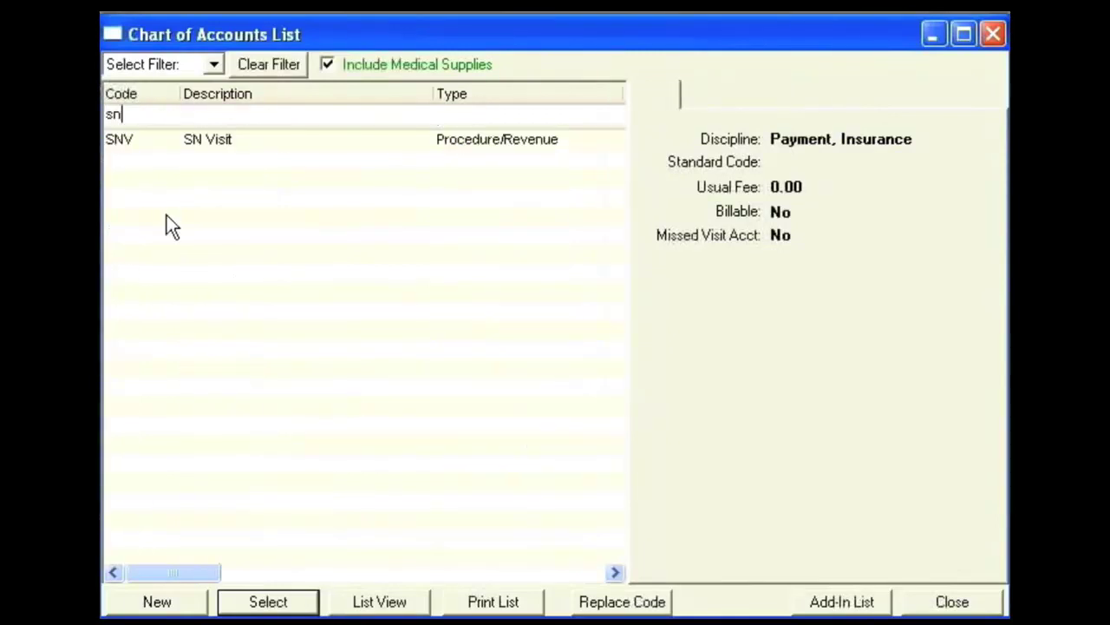
key("BackSpace")
key("BackSpace")
key("BackSpace")
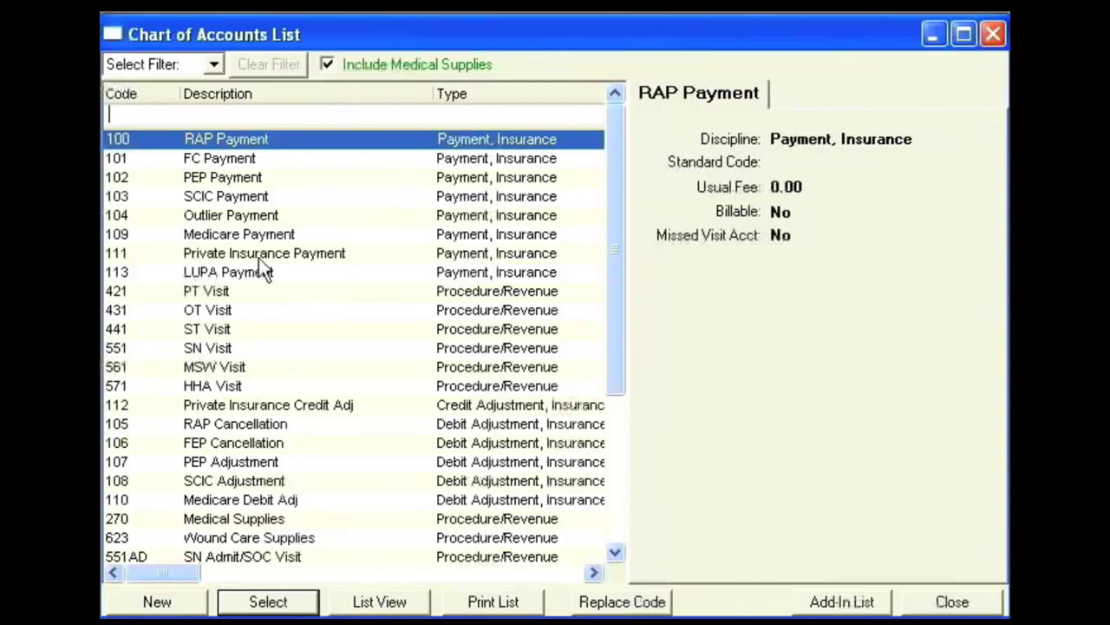
left_click(952, 602)
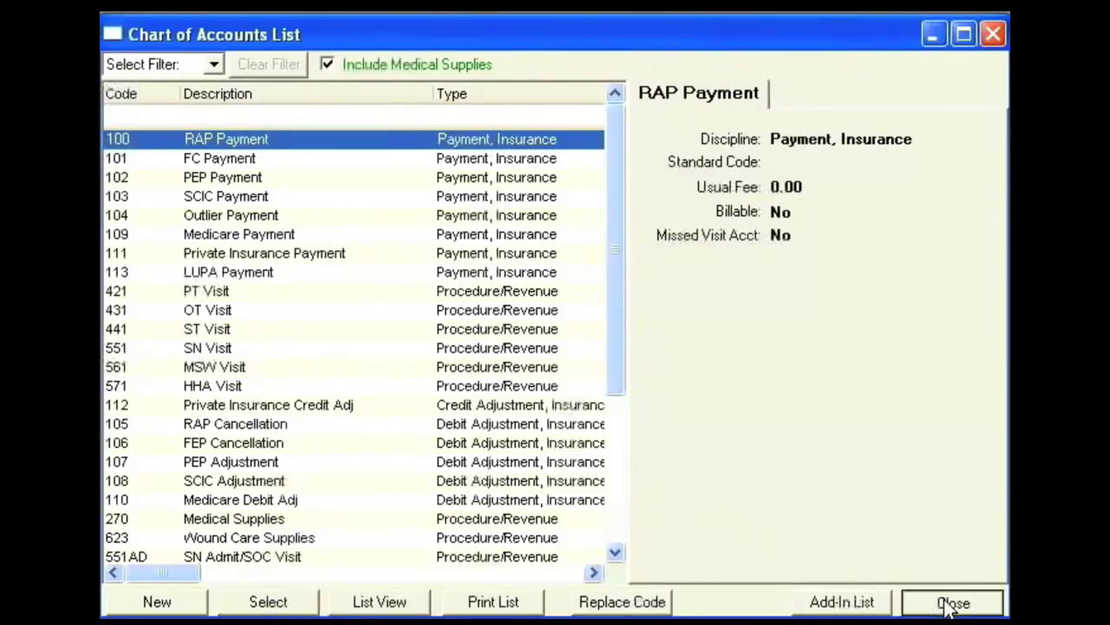